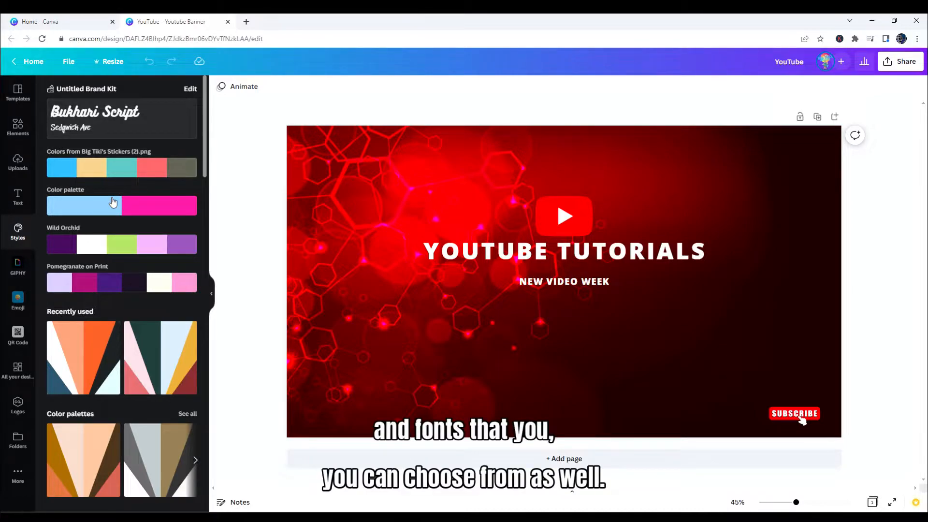
Examine the color palettes, font sets and combinations offered in the Styles library
scroll(104, 216, down, 10)
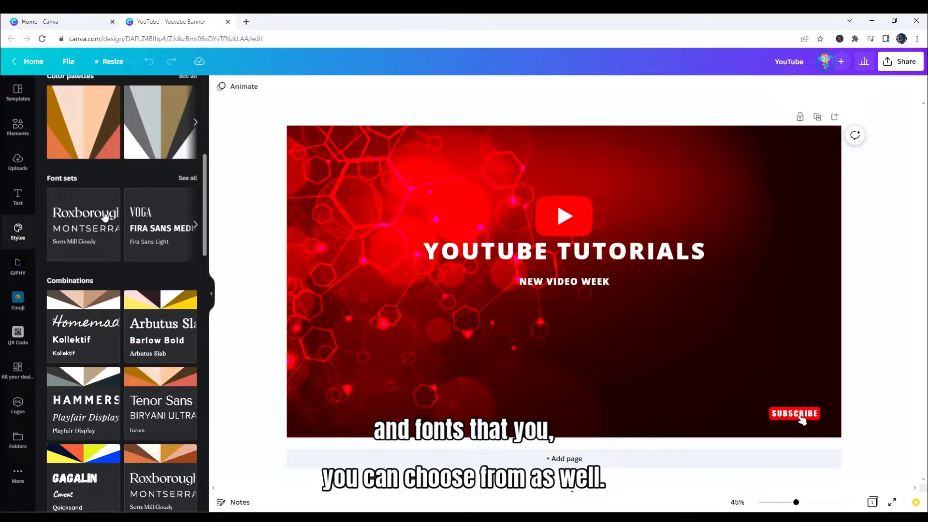
scroll(104, 216, down, 3)
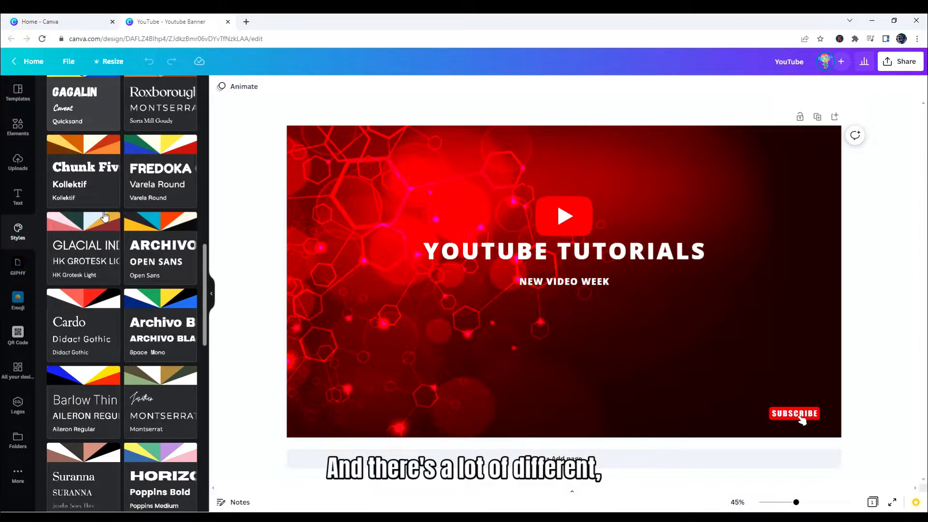
scroll(105, 215, down, 6)
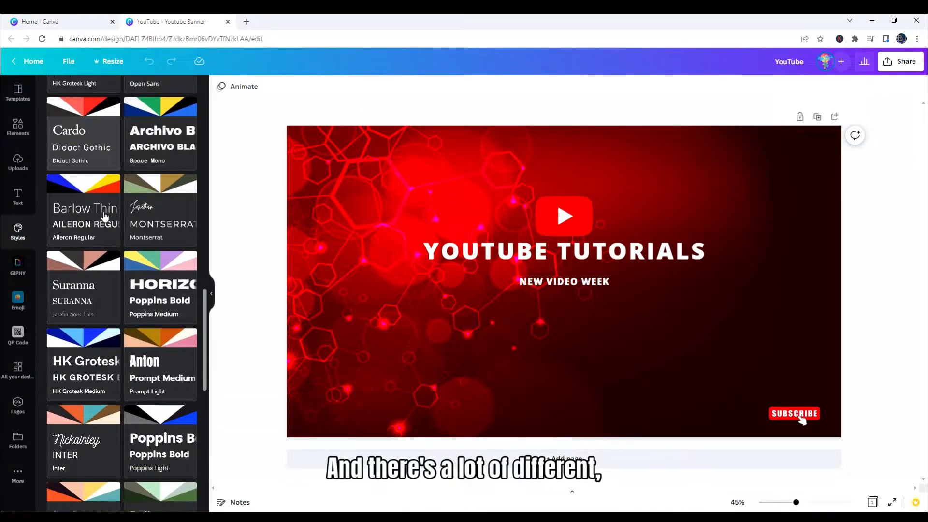
scroll(104, 215, down, 1)
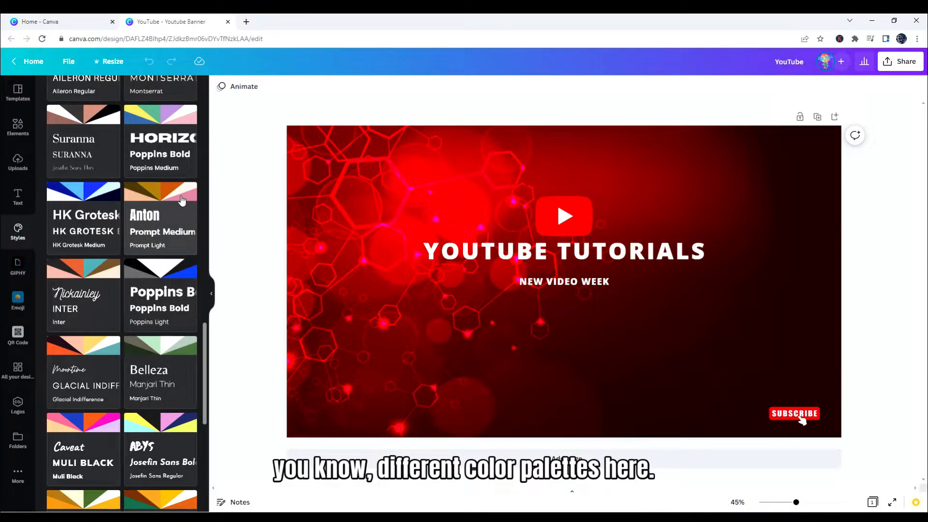
Look through the GIPHY and Emoji collections and the QR Code generator's URL option
click(18, 266)
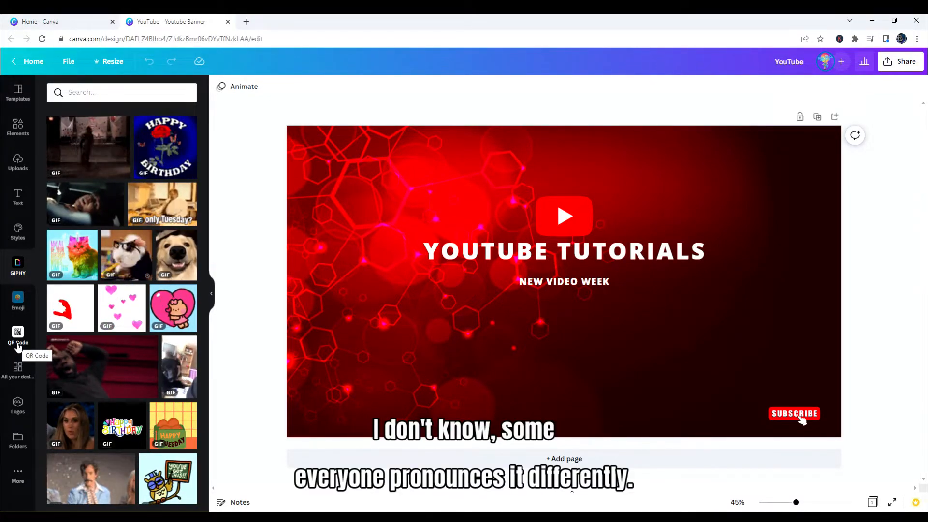
click(22, 309)
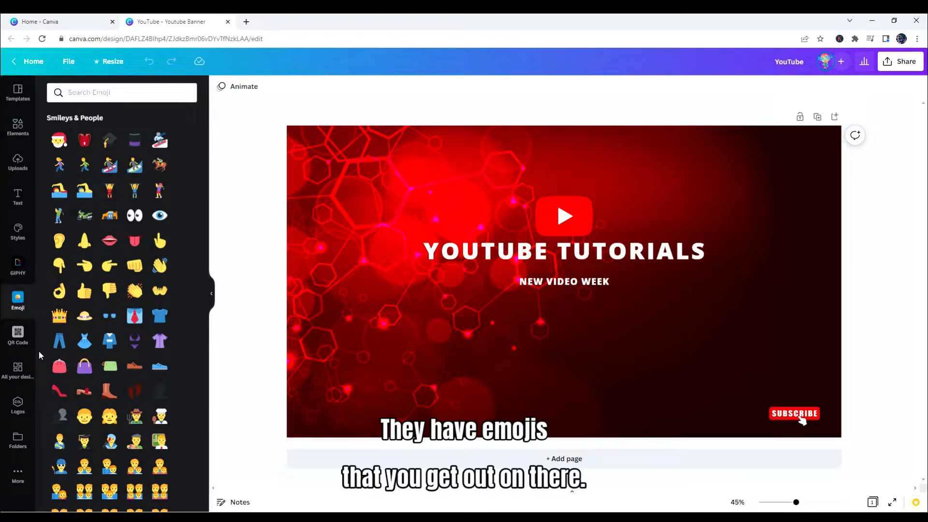
click(21, 338)
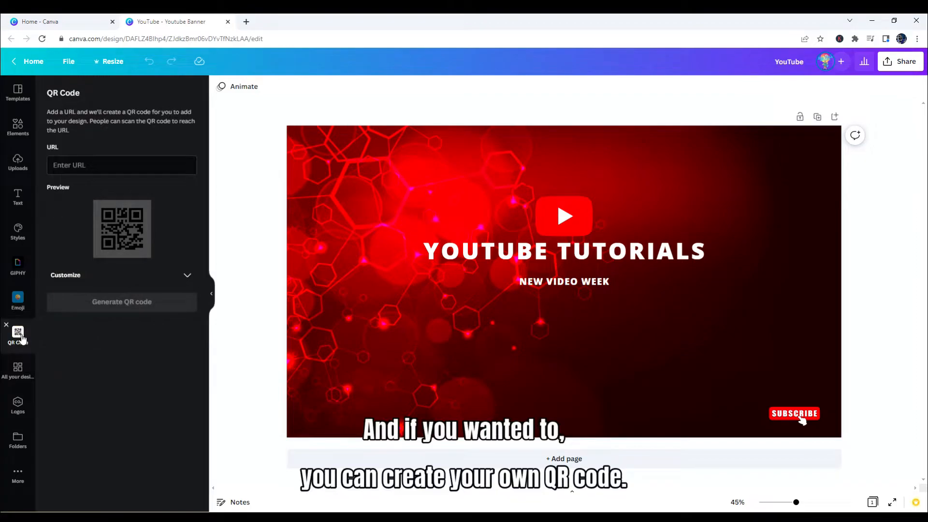
click(75, 167)
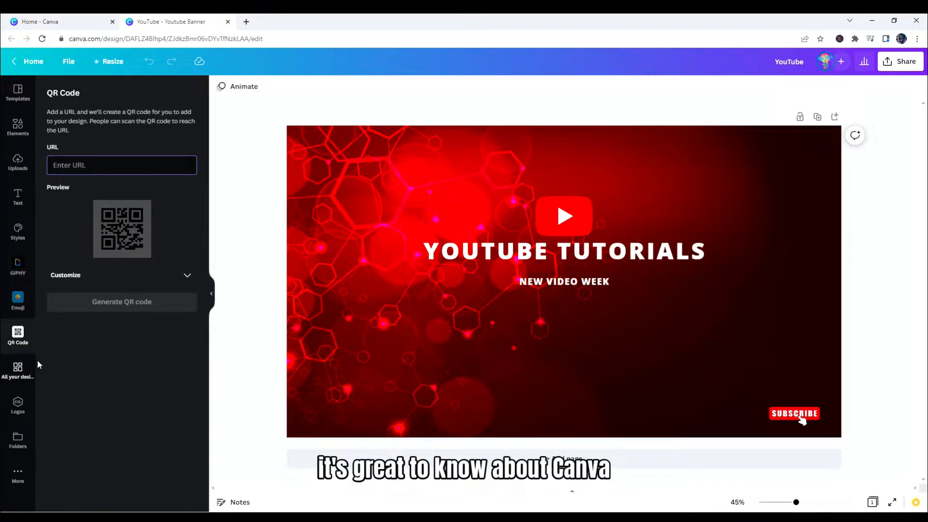
Review the account's existing designs, brand logos and folders
click(23, 372)
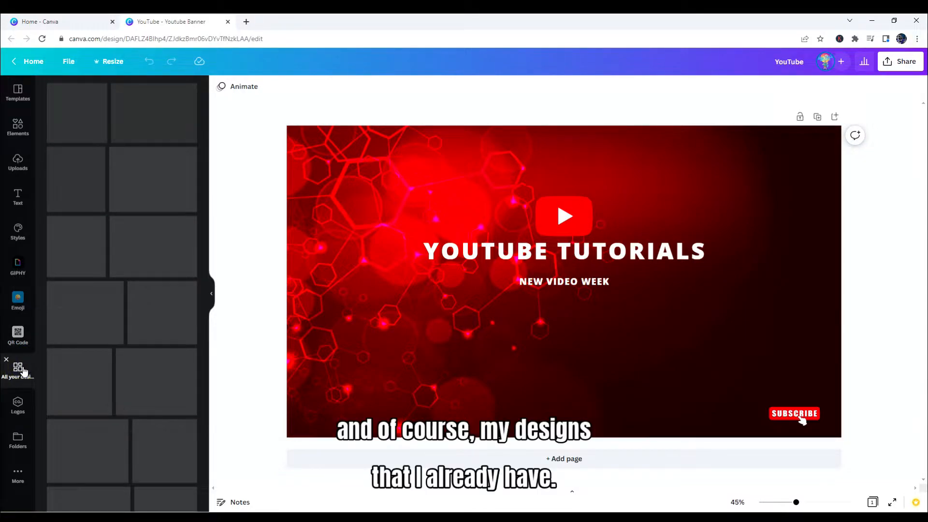
scroll(119, 268, down, 4)
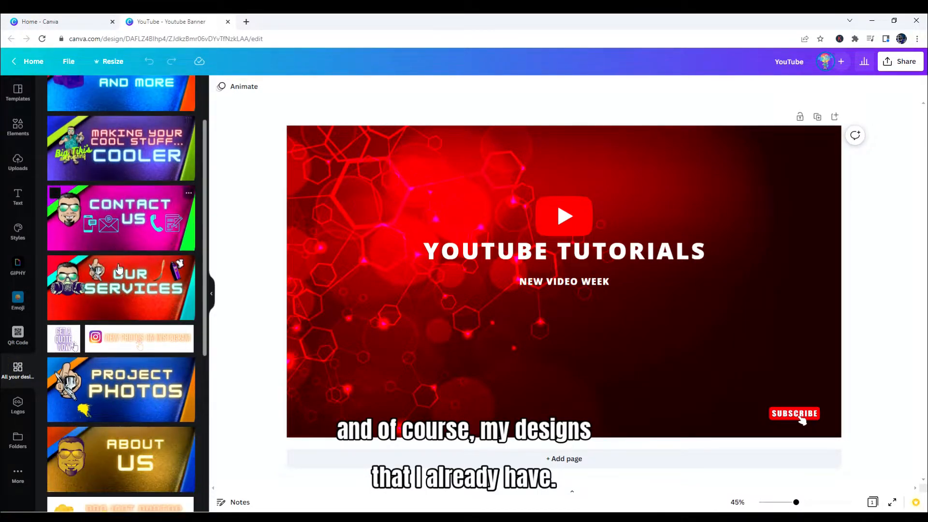
scroll(119, 269, down, 1)
scroll(119, 269, up, 5)
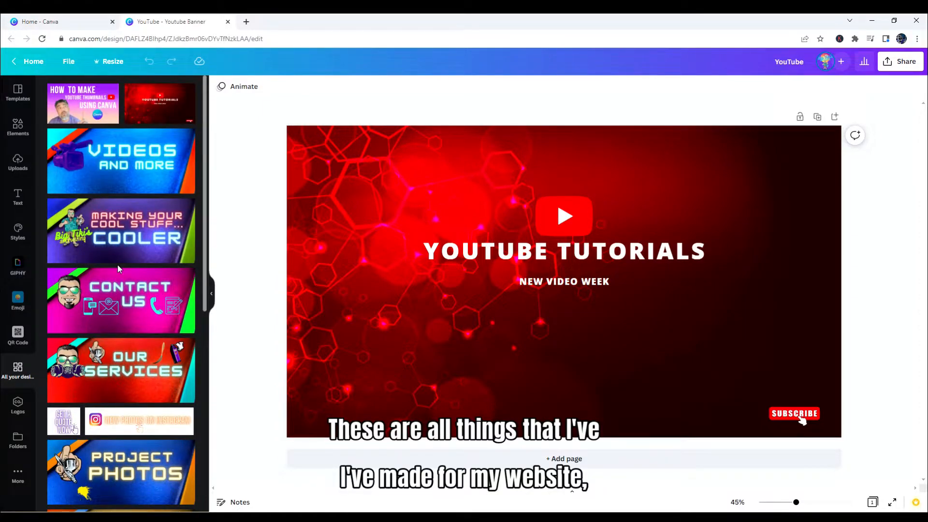
click(17, 405)
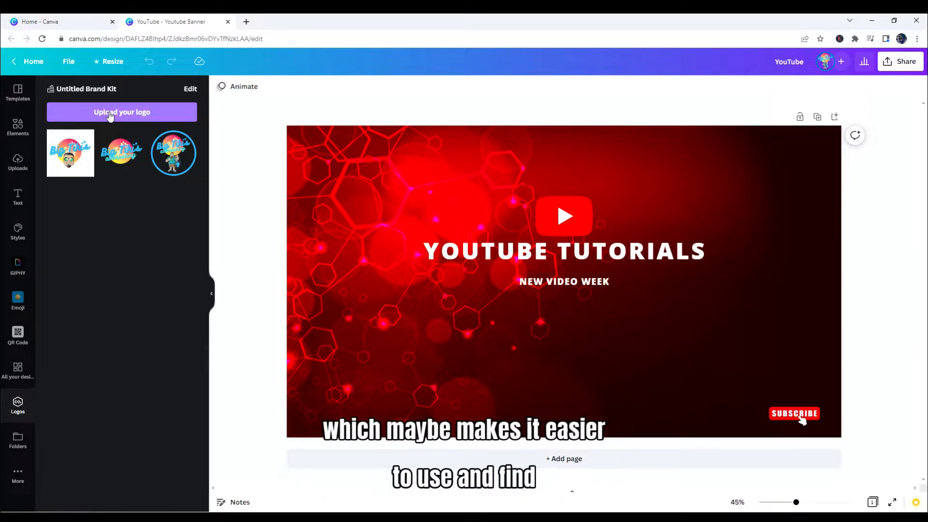
click(20, 441)
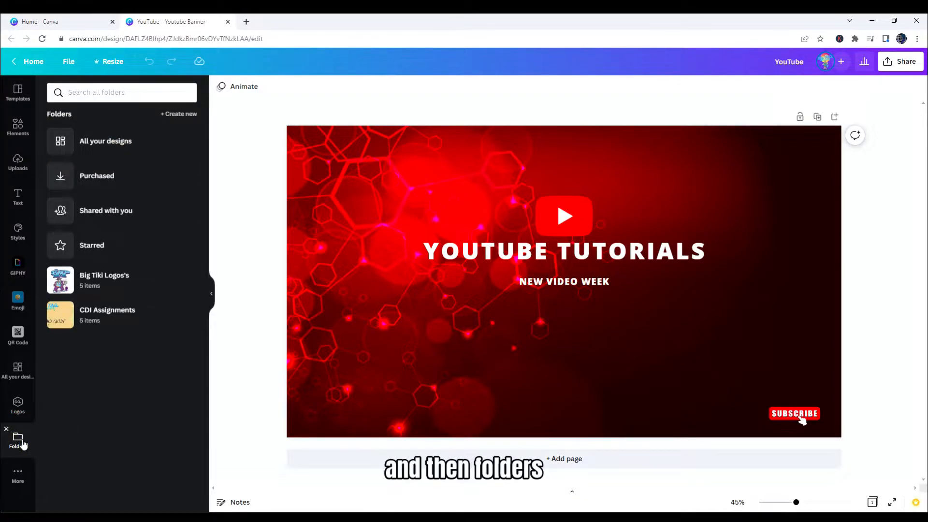
Browse the additional Canva apps for creating, discovering and importing media
click(28, 472)
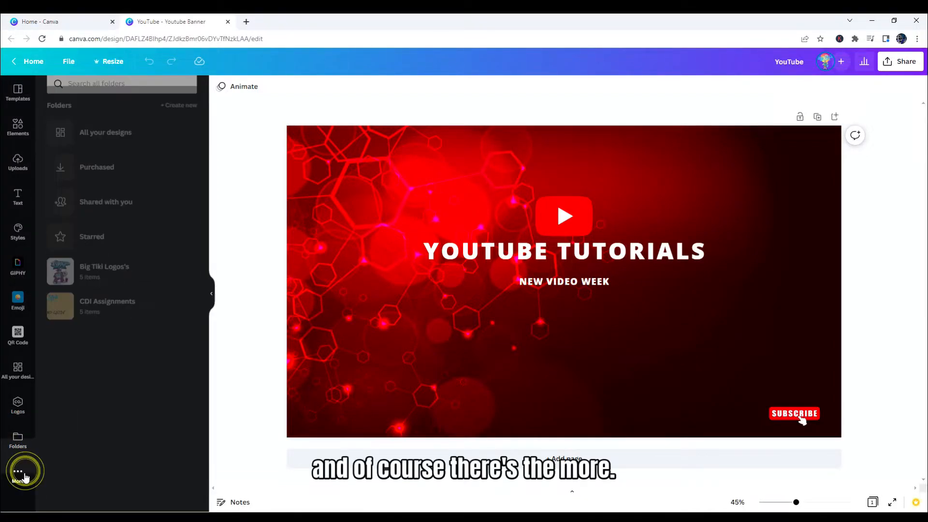
scroll(132, 305, down, 4)
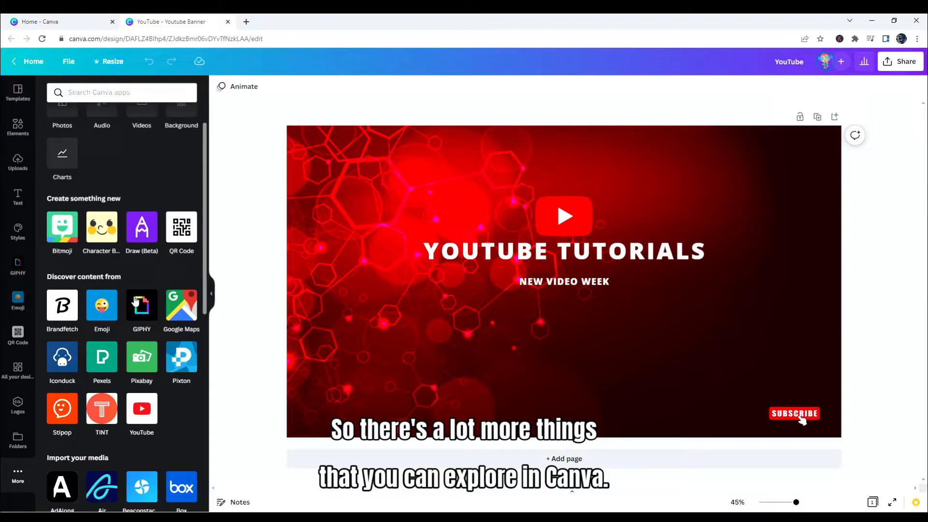
scroll(132, 305, down, 2)
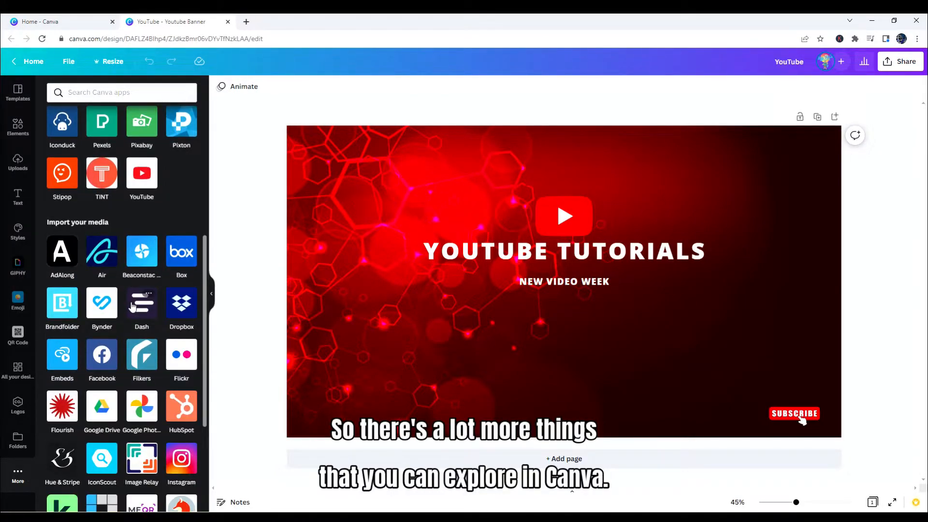
scroll(132, 305, down, 4)
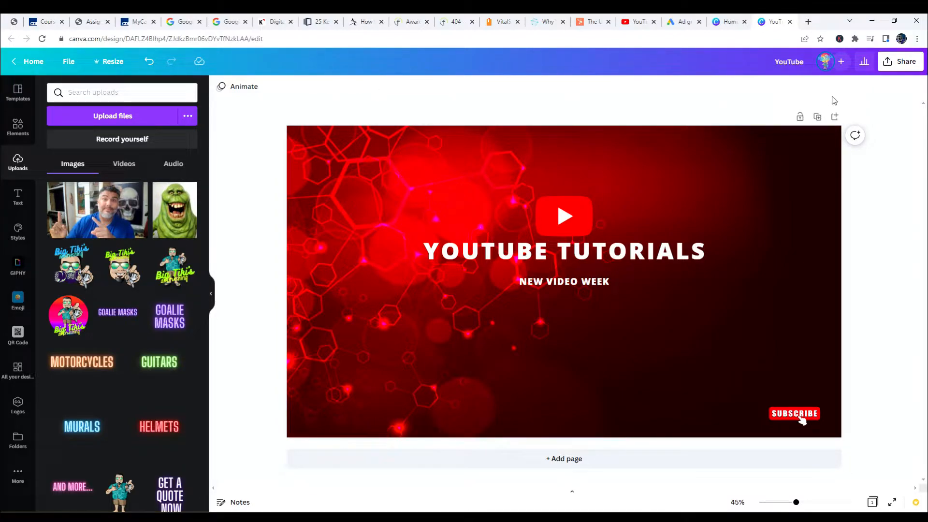
Create a new design of the YouTube Thumbnail type, searching the design types for "YouTube Thumb"
click(72, 62)
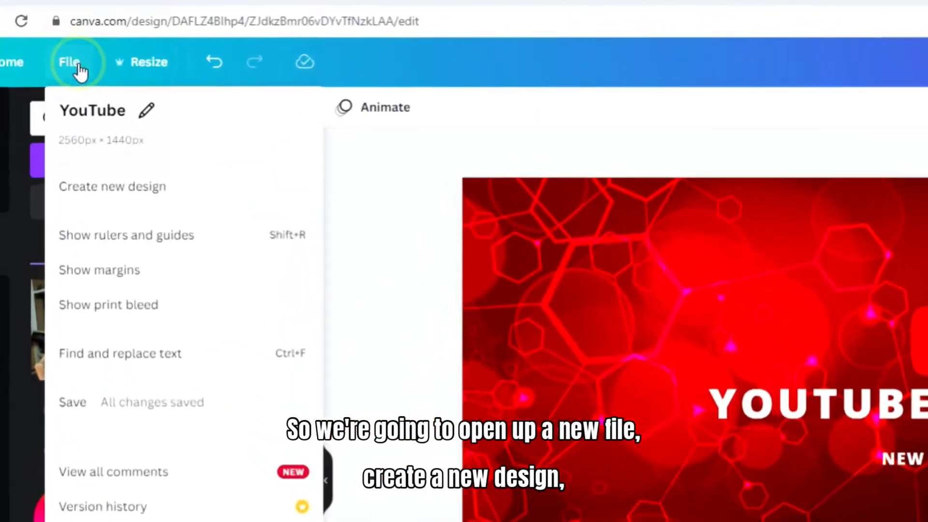
click(102, 367)
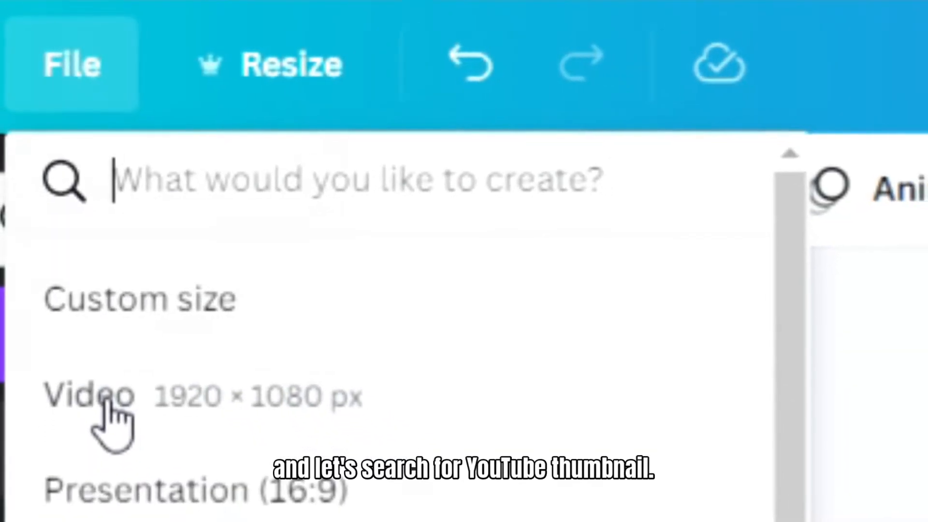
click(215, 181)
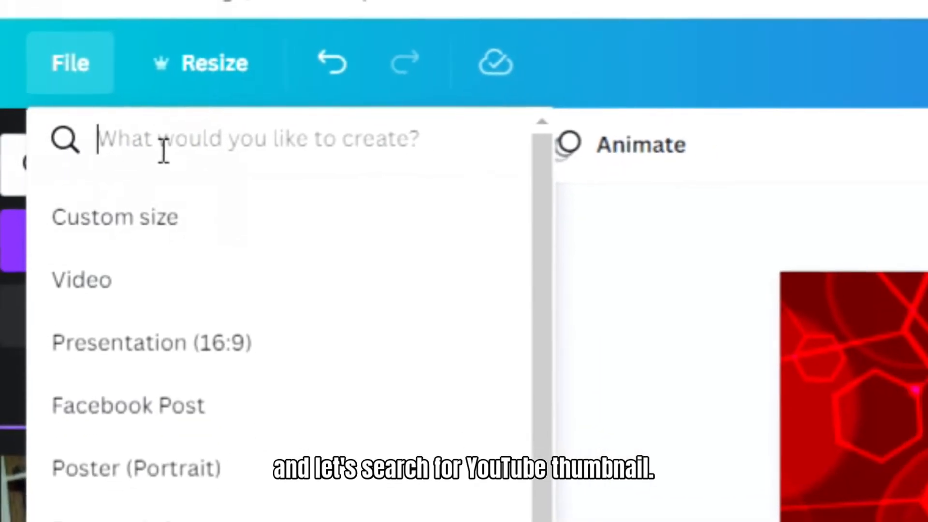
text(YouTu)
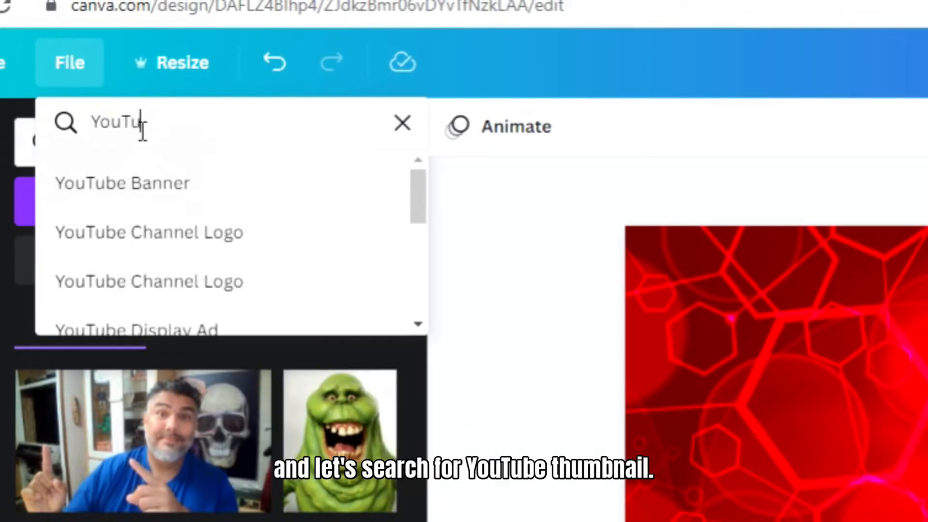
text(be)
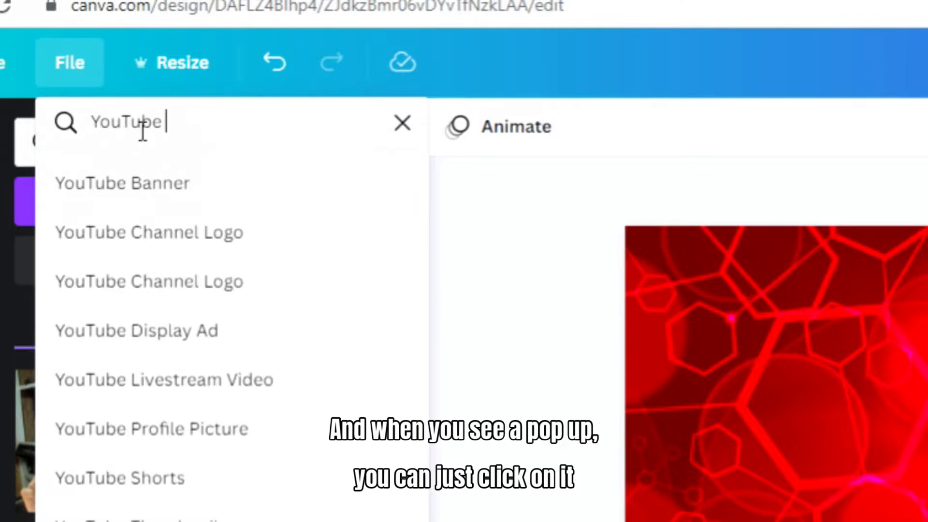
text( Thumb)
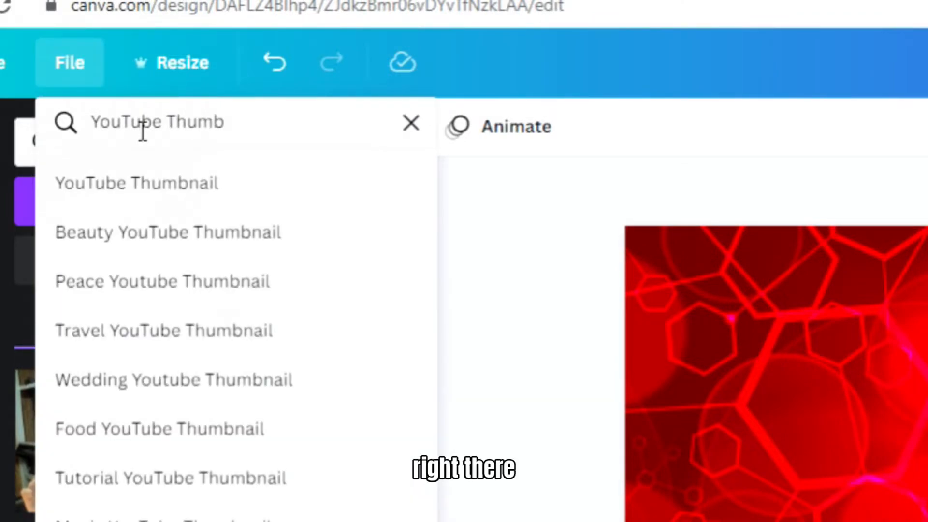
click(117, 189)
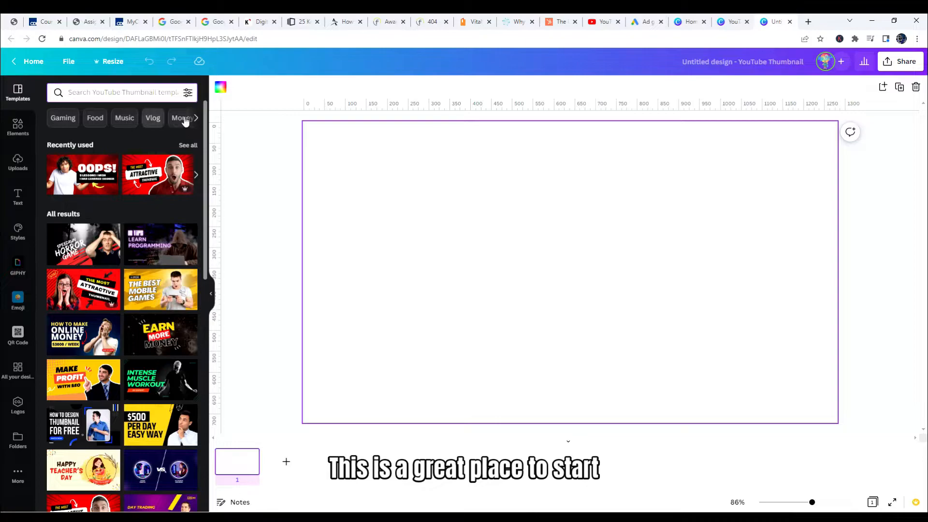
Apply the purple-gradient "5 Habits of Successful Students" template to the blank thumbnail
scroll(138, 236, down, 5)
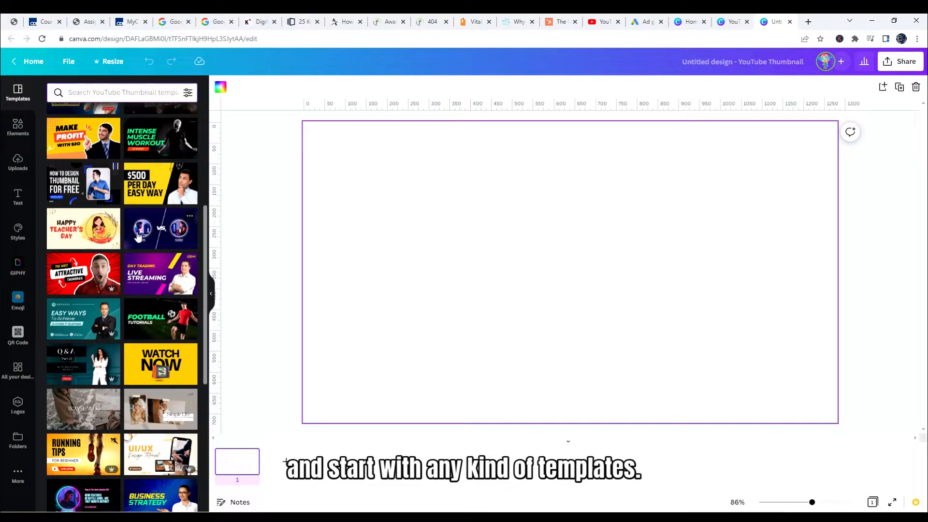
scroll(138, 235, down, 2)
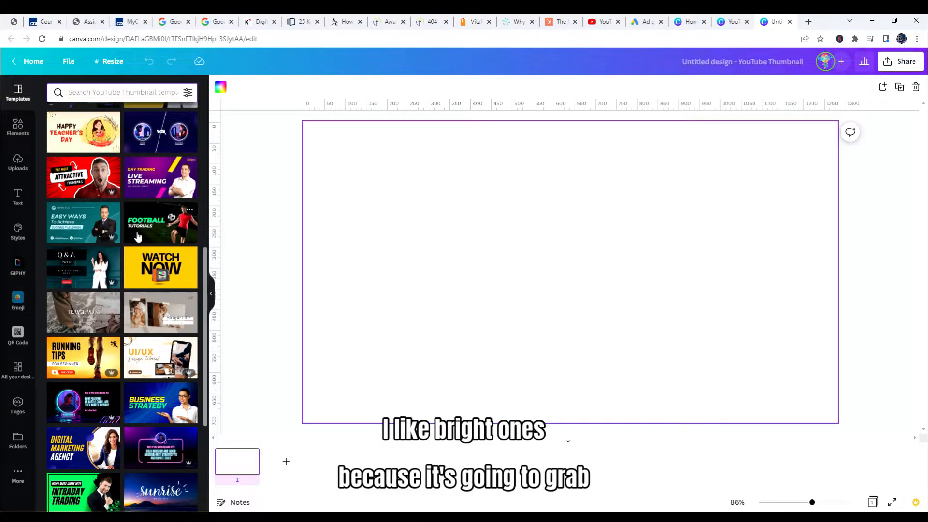
scroll(138, 236, down, 4)
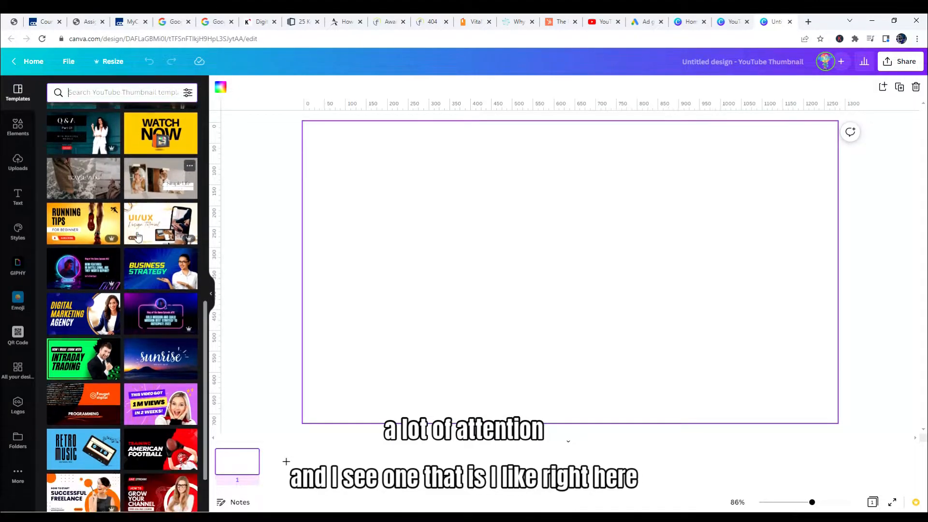
scroll(137, 243, down, 5)
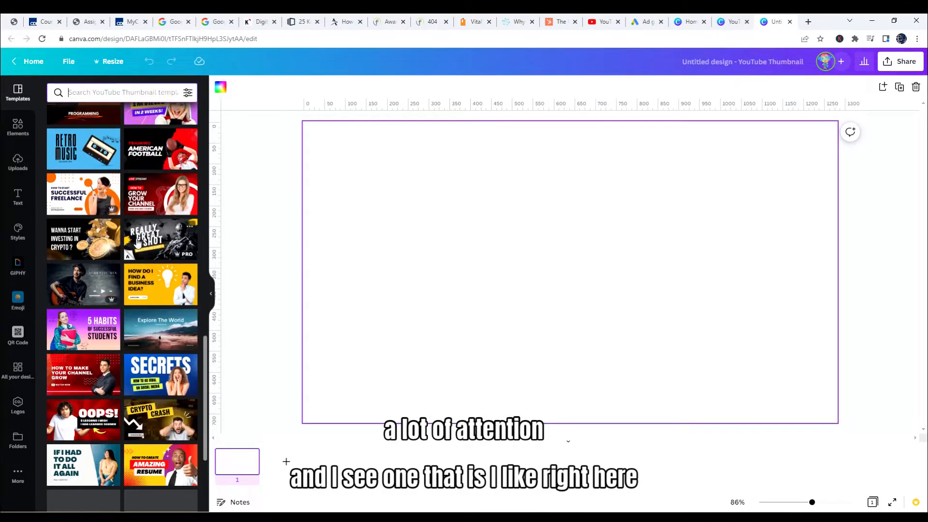
scroll(132, 244, down, 2)
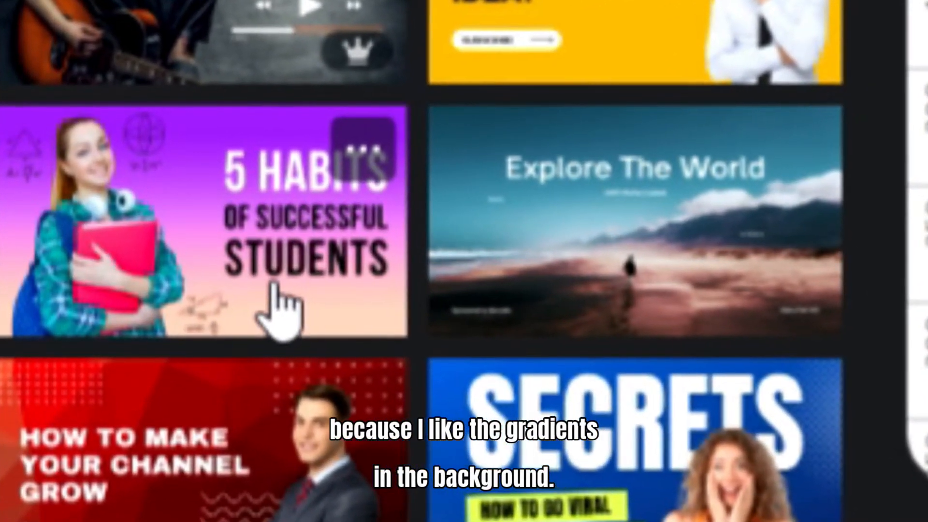
click(269, 290)
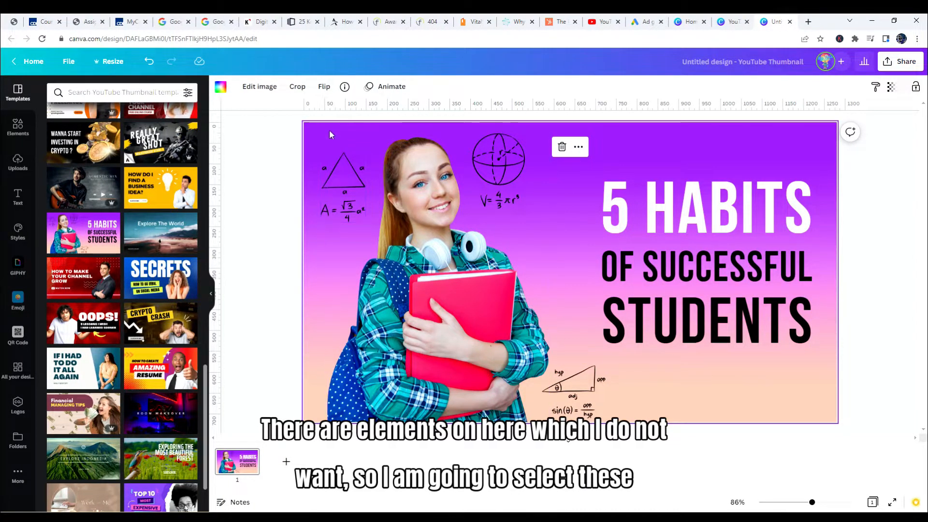
Delete the student photo and all the math formula sketches from the thumbnail, keeping the gradient background and title text
drag(321, 128, 427, 409)
key(Delete)
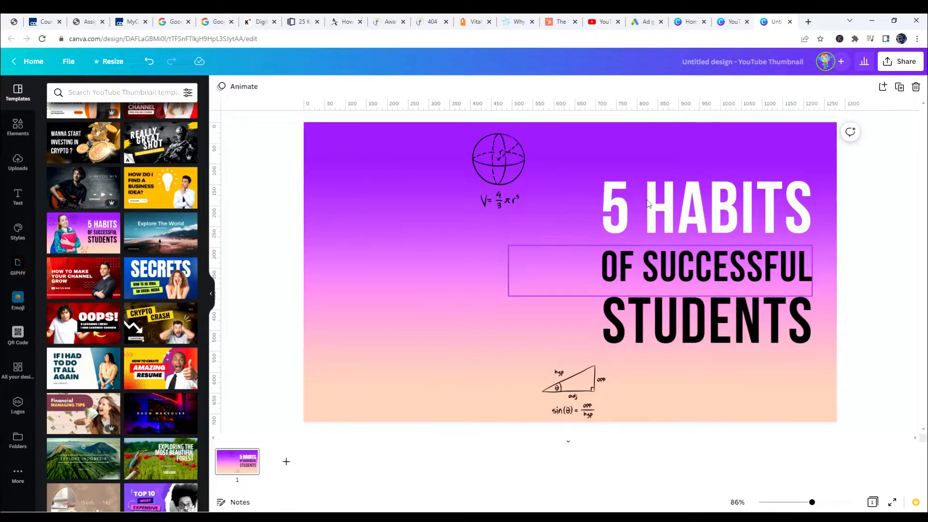
click(487, 167)
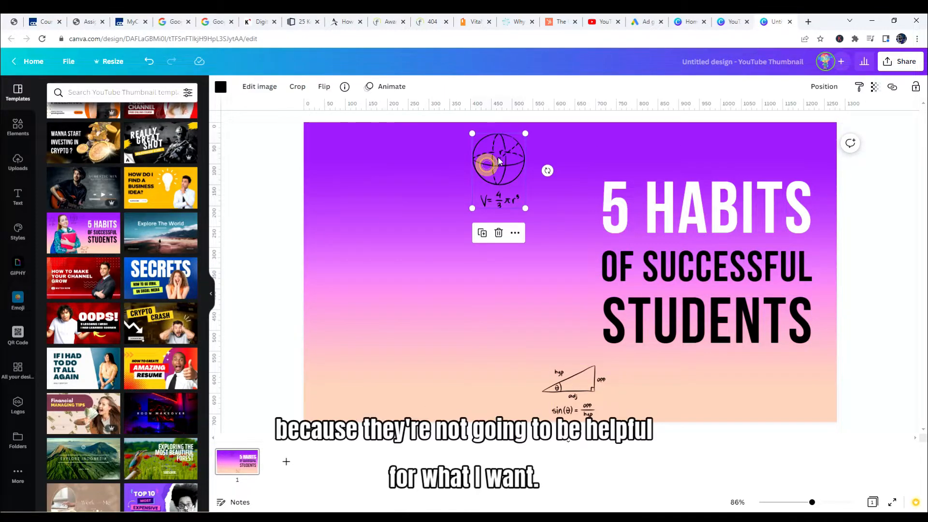
click(499, 233)
click(558, 383)
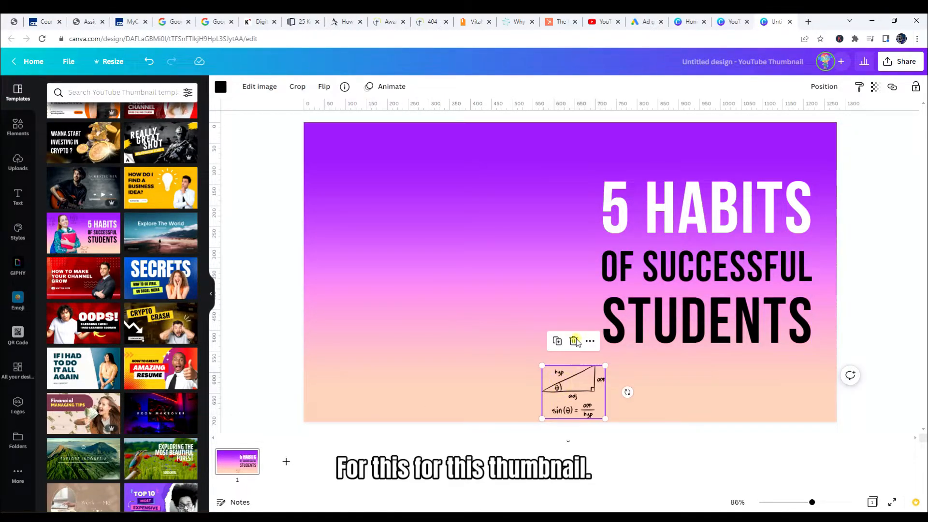
click(574, 341)
Upload the photo WIN_20220601_10_36_39_Pro from the Camera Roll folder to the image uploads
scroll(96, 248, down, 10)
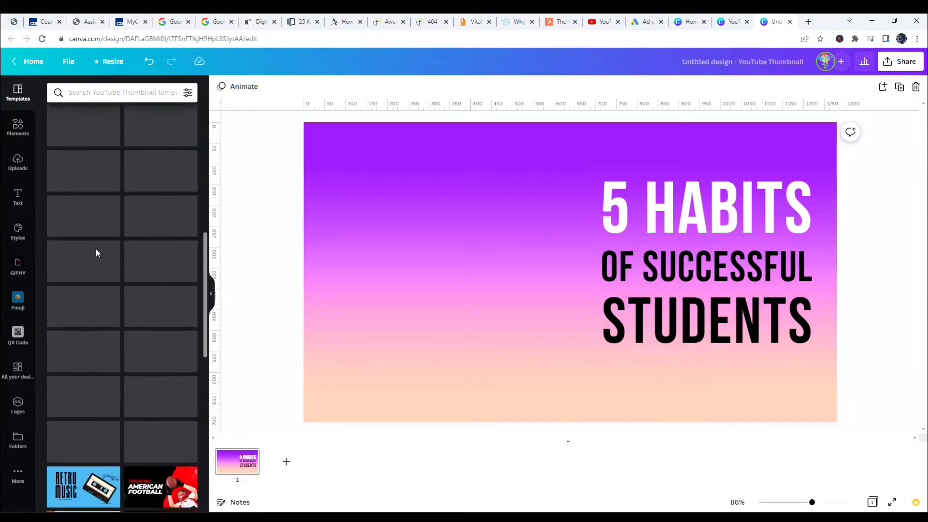
click(17, 162)
click(103, 117)
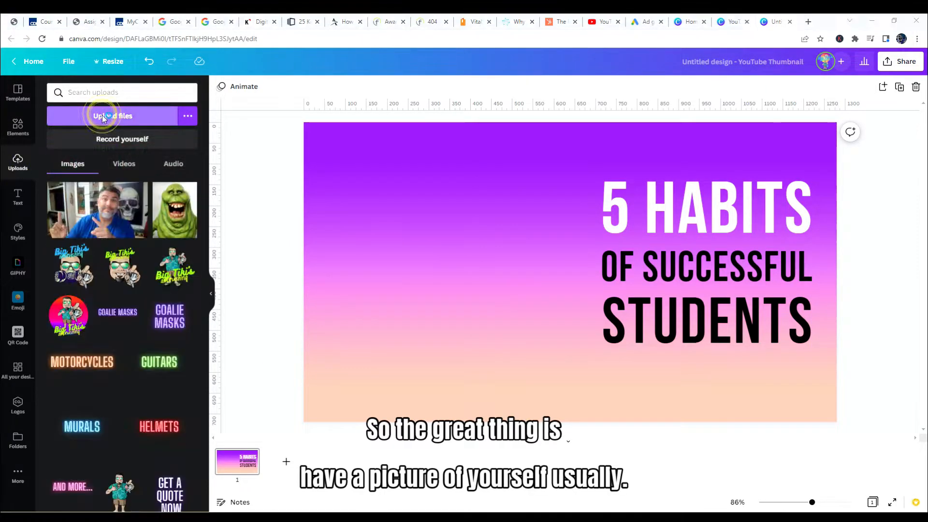
scroll(620, 259, down, 10)
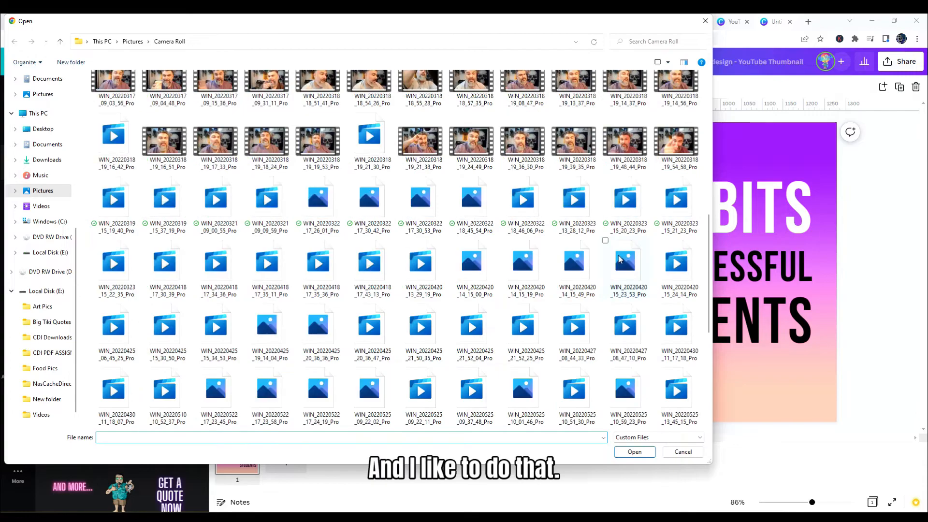
scroll(620, 260, down, 5)
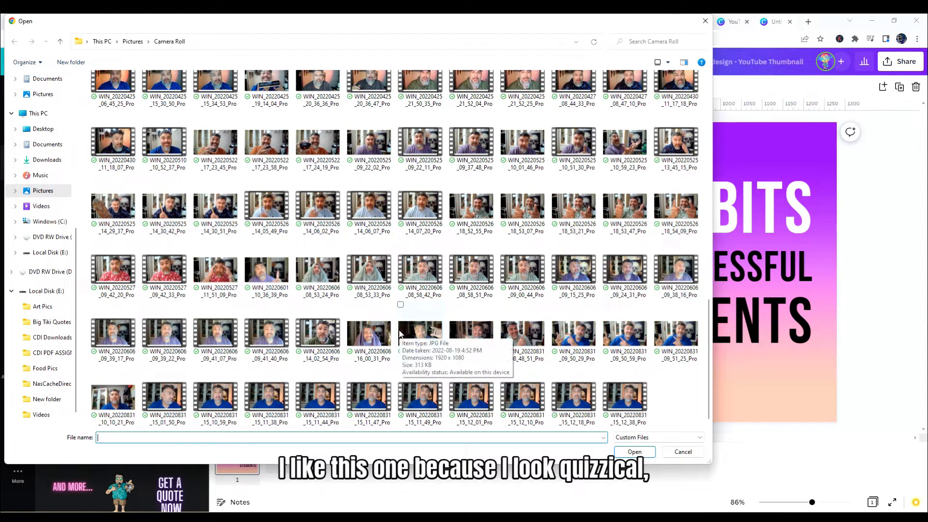
click(270, 276)
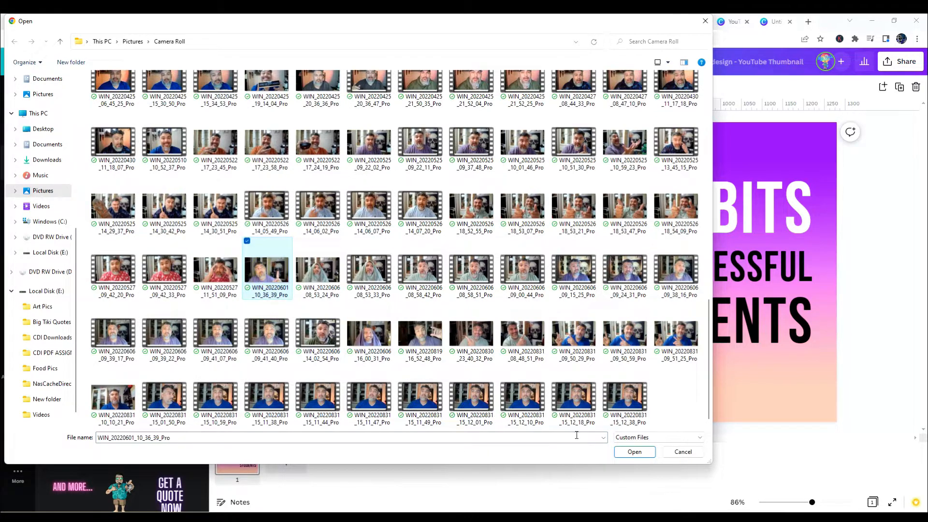
click(633, 452)
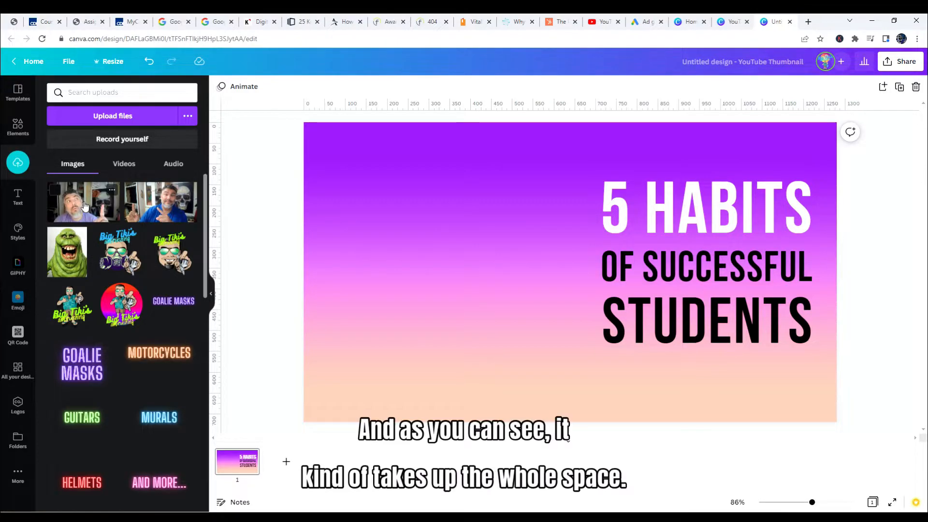
Place the uploaded photo of the man pointing upward on the thumbnail and remove its background with Background Remover
click(84, 206)
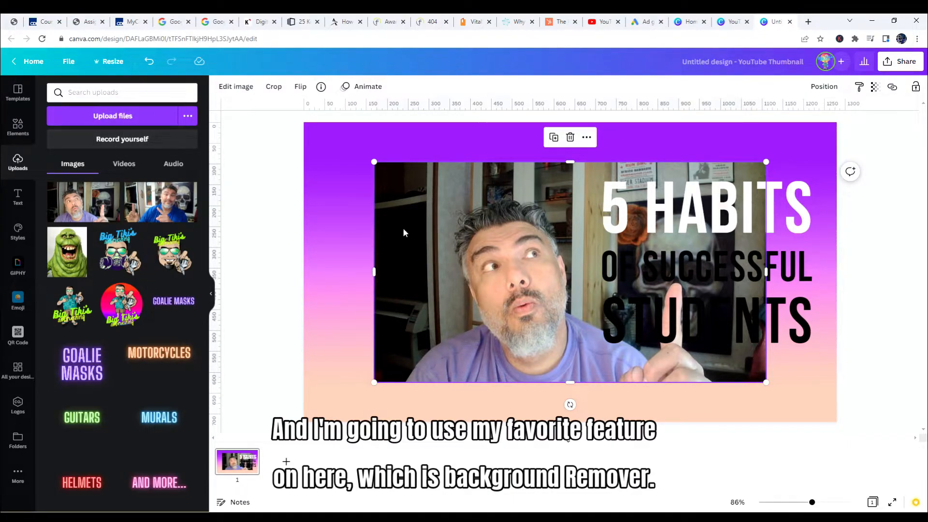
click(247, 92)
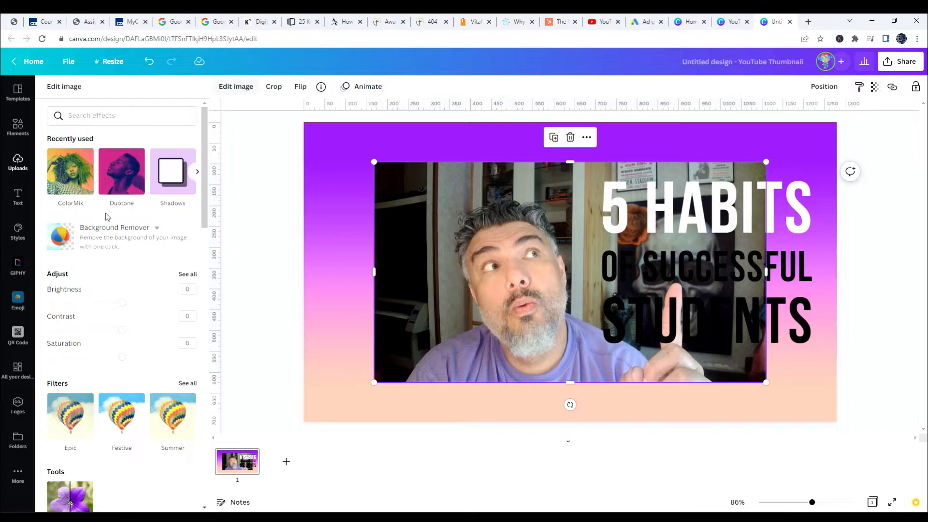
click(119, 247)
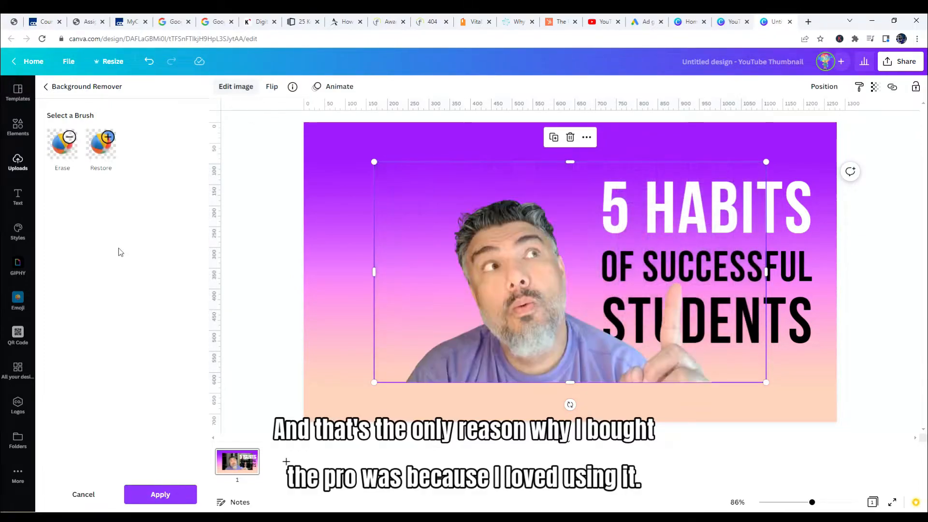
click(523, 300)
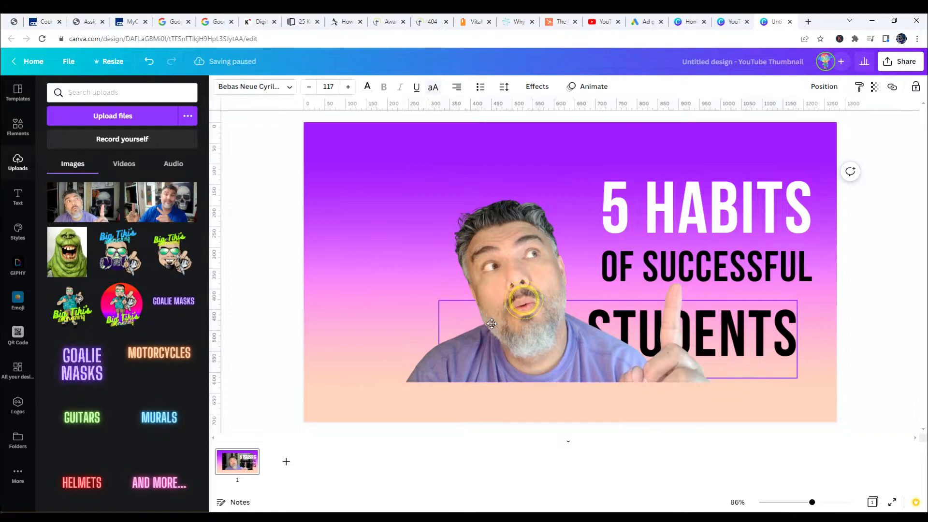
drag(524, 300, 504, 309)
key(ctrl+z)
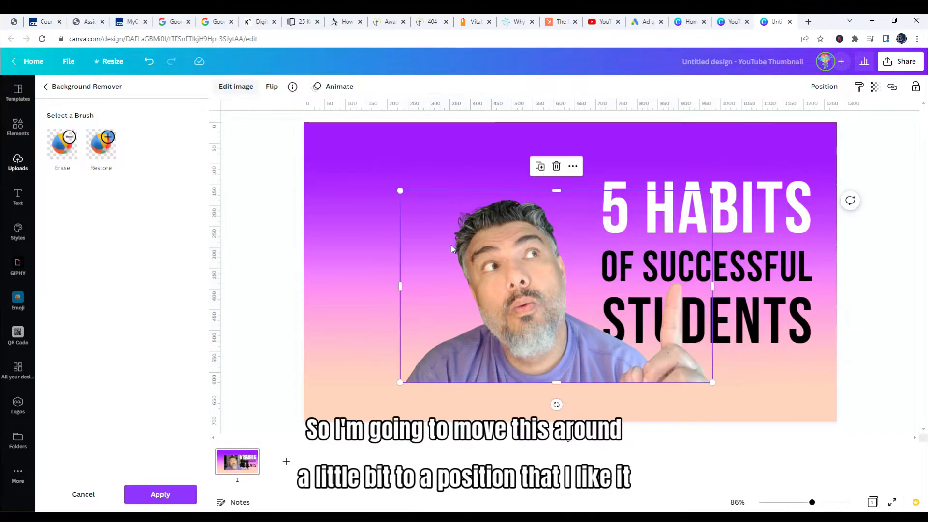
Move the cut-out photo into the thumbnail's lower-left corner and finish the background removal
drag(451, 231, 356, 270)
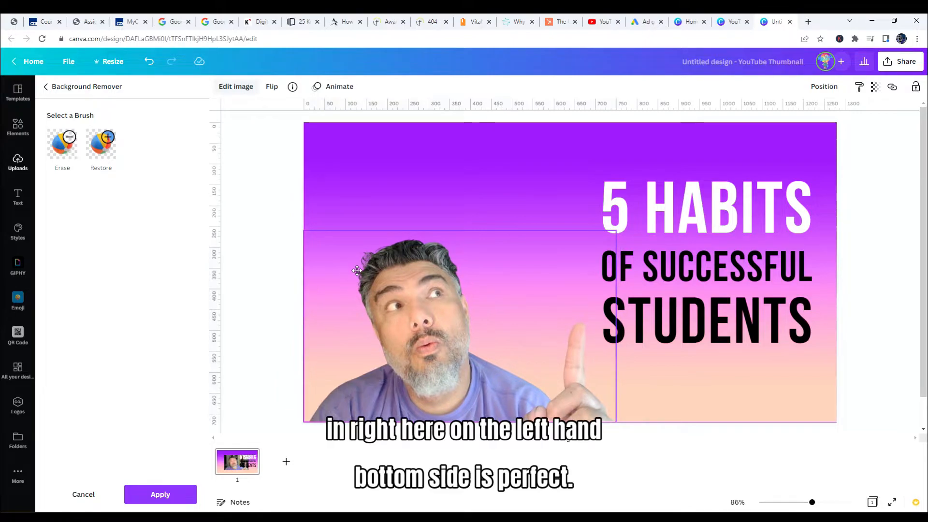
click(357, 275)
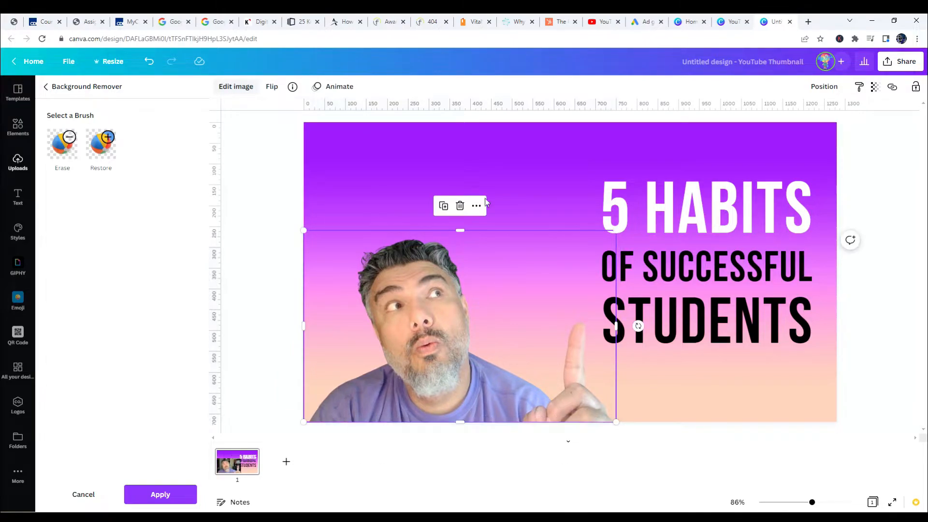
key(Escape)
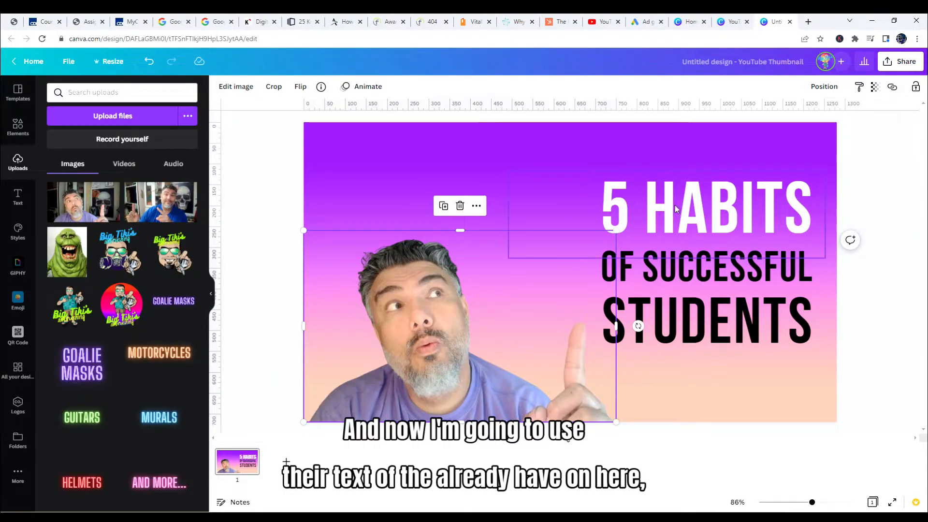
Replace the three title lines with "HOW TO MAKE", "YOUTUBE THUMBNAILS" and "IN CANVA", all in white
click(675, 209)
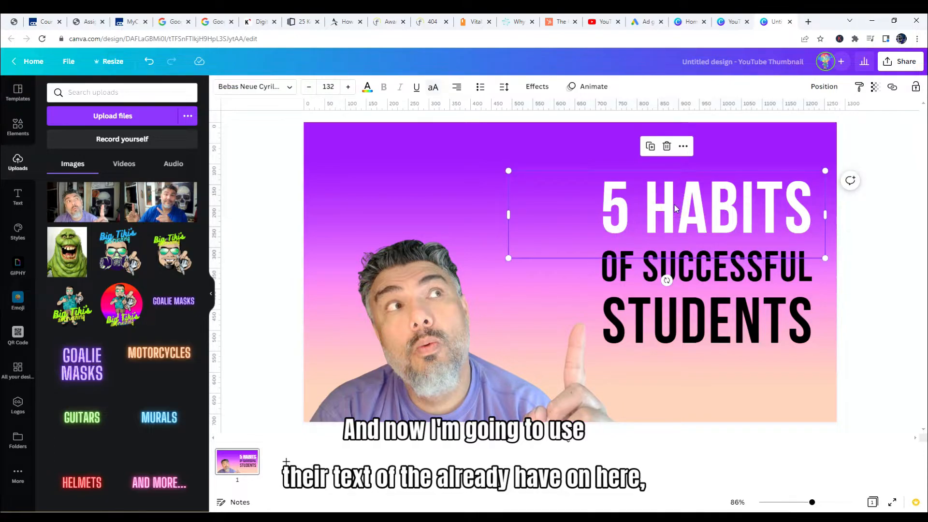
click(675, 205)
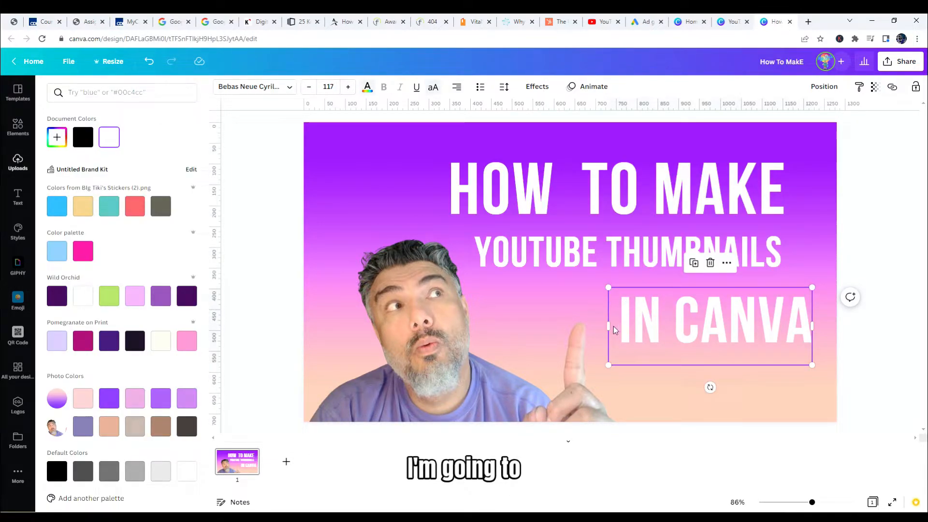
Move the "IN CANVA" line up under the second title line and reword it to "USING CANVA"
click(647, 318)
click(768, 280)
click(696, 307)
drag(697, 307, 676, 293)
click(647, 305)
key(BackSpace)
key(BackSpace)
key(BackSpace)
key(Escape)
text(G)
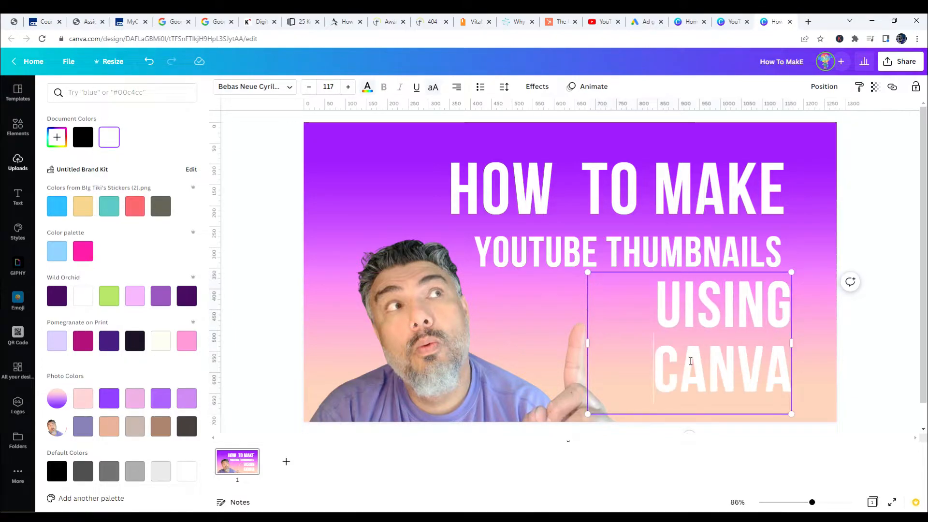
Widen the "USING CANVA" text box to fit on one line and nudge "YOUTUBE THUMBNAILS" slightly upward
drag(588, 344, 513, 344)
click(650, 240)
key(Up)
key(Up)
key(Up)
key(Up)
key(Up)
key(Up)
key(Up)
key(Up)
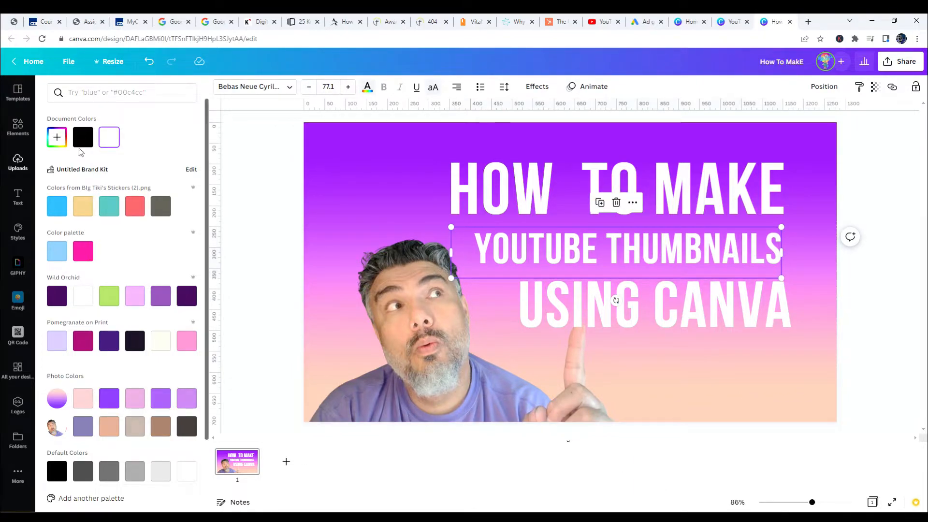
Add the red YouTube play logo, shrink it to the right of "YOUTUBE THUMBNAILS", and shift that line left to make room
click(18, 127)
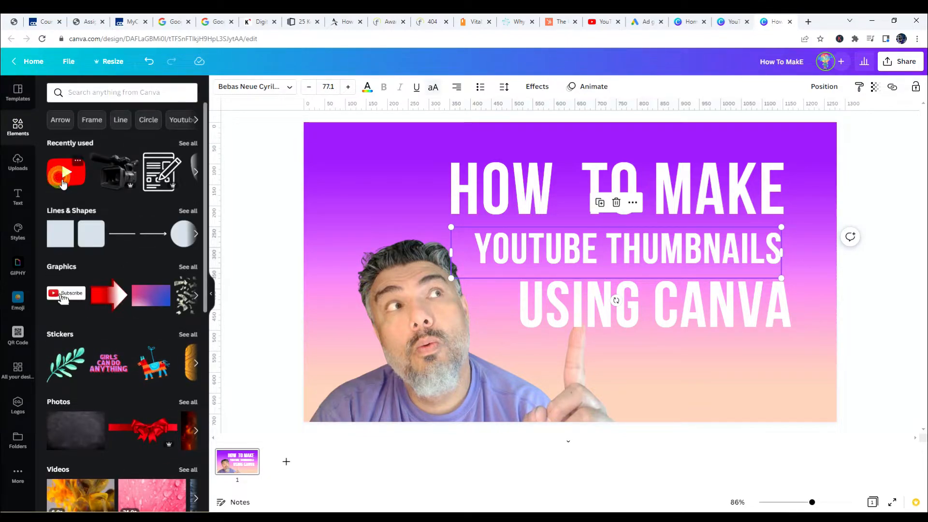
click(63, 183)
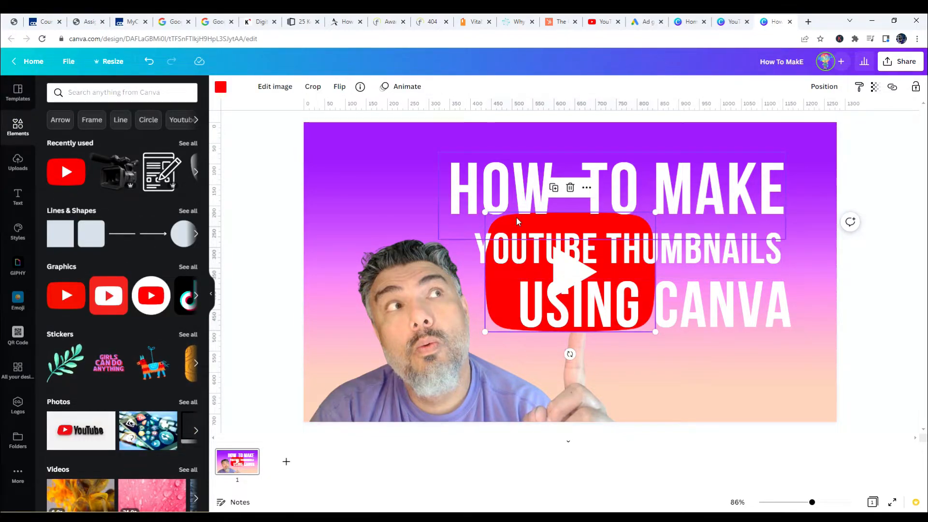
drag(489, 319, 307, 259)
drag(473, 271, 789, 256)
drag(551, 258, 530, 256)
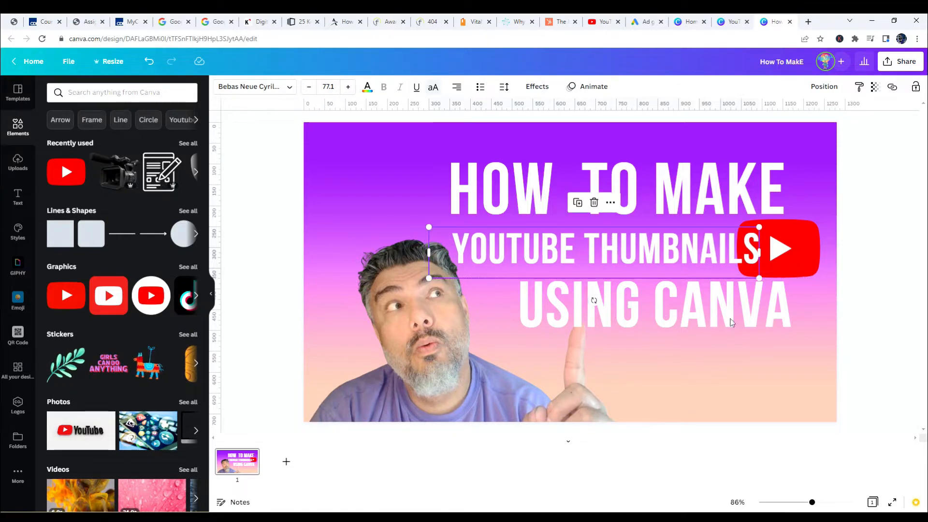
Shrink the YouTube logo further and stagger the three title lines, each starting further right and the first near the upper-left corner
click(789, 251)
drag(822, 277, 631, 209)
drag(643, 258, 627, 236)
click(763, 236)
mouse_move(767, 236)
mouse_down()
mouse_move(778, 229)
mouse_move(754, 246)
mouse_move(771, 227)
mouse_up()
drag(667, 290, 689, 270)
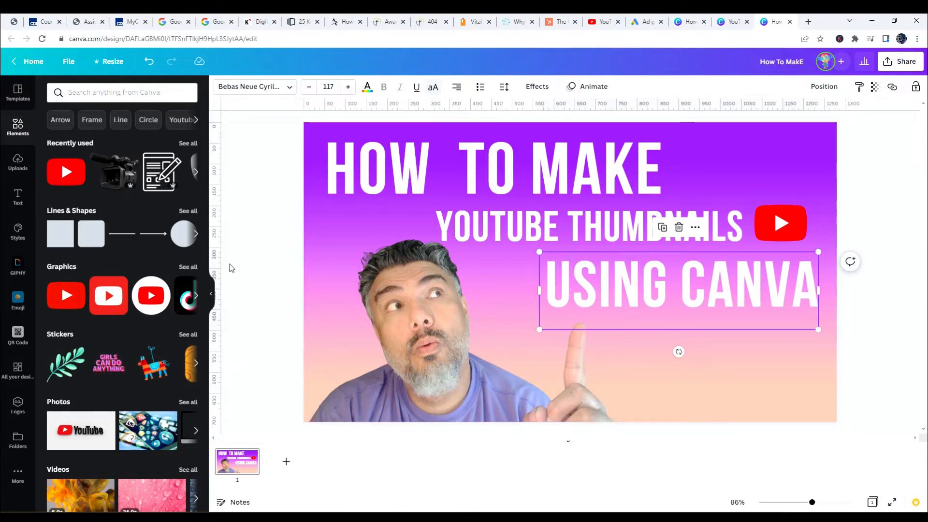
Search the elements for "canva", add the round blue-purple Canva logo to the thumbnail and reduce its size
click(94, 93)
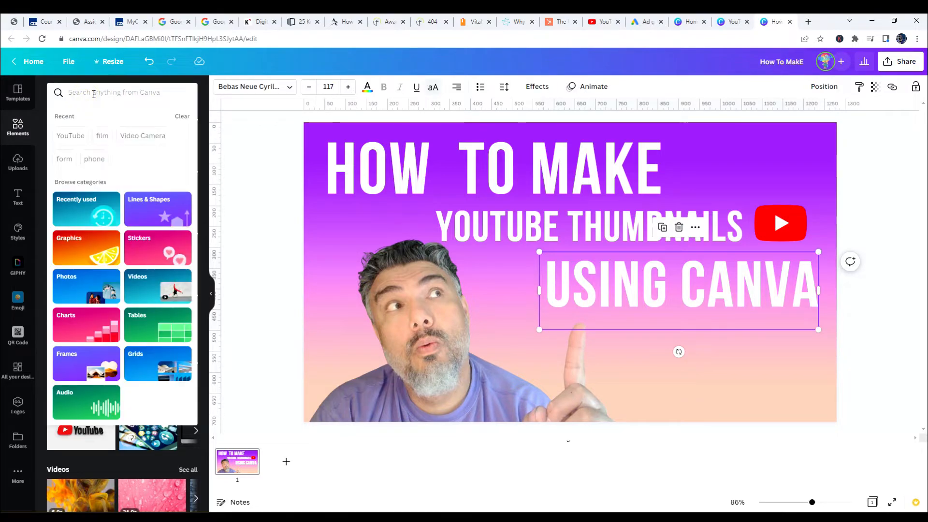
text(canva)
click(60, 132)
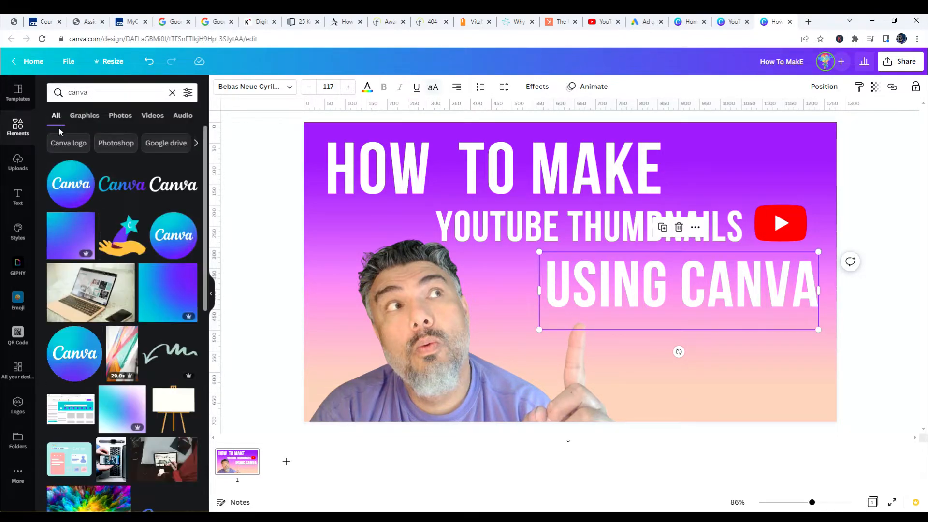
click(68, 197)
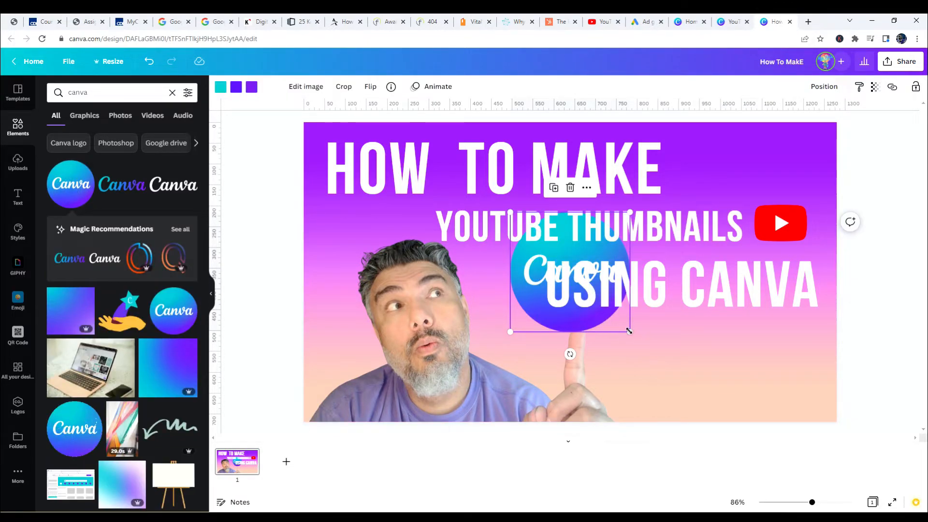
drag(630, 333, 580, 281)
Place the round Canva logo below the "USING CANVA" line, beside the raised finger, keeping the title lines in position
drag(502, 239, 556, 301)
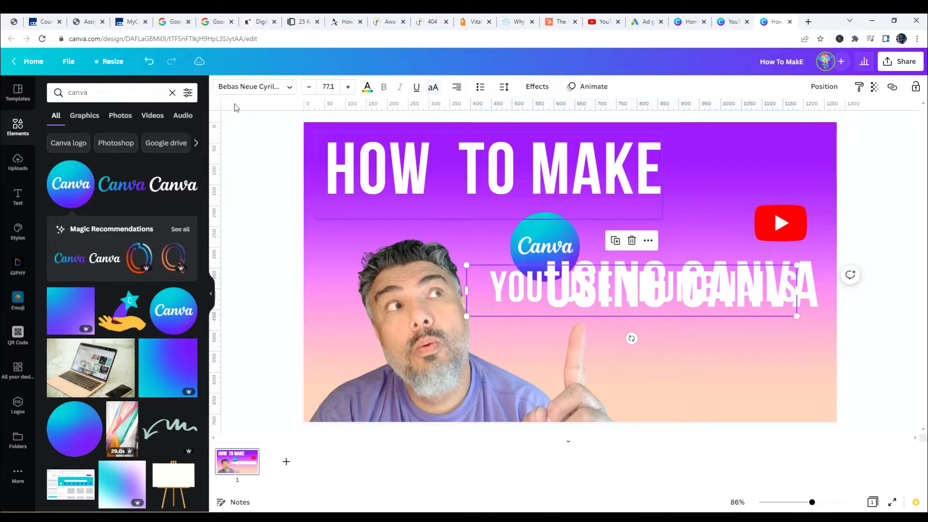
click(148, 63)
drag(542, 289, 655, 398)
drag(686, 369, 676, 365)
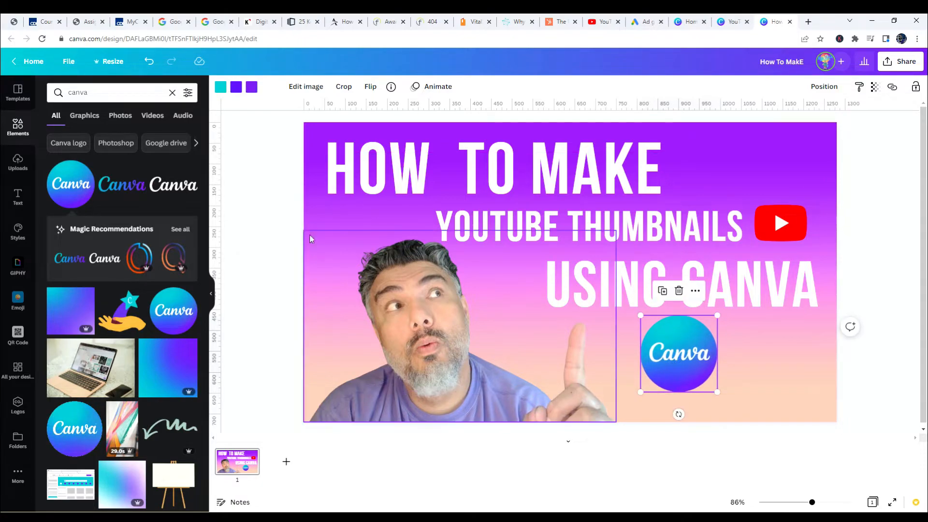
click(286, 204)
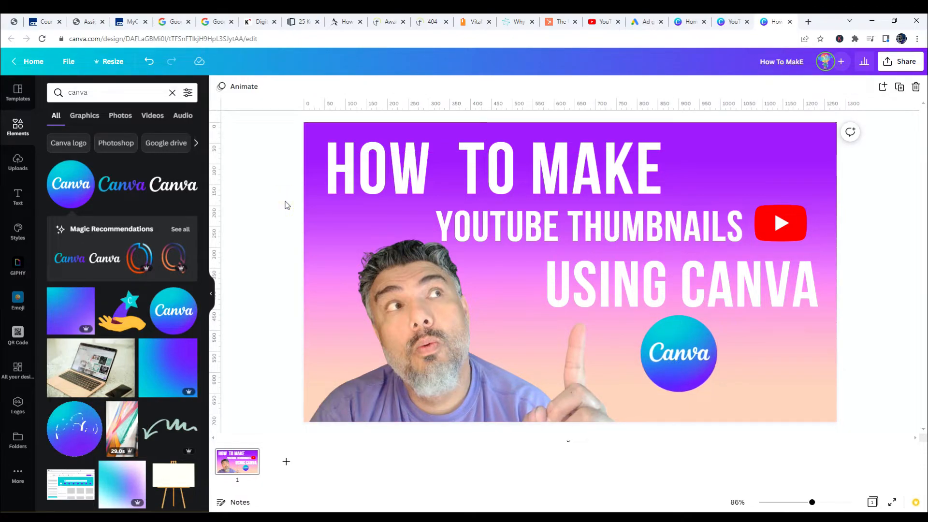
Rename the design "How To Make YouTube Thumbnails In Canva"
click(900, 63)
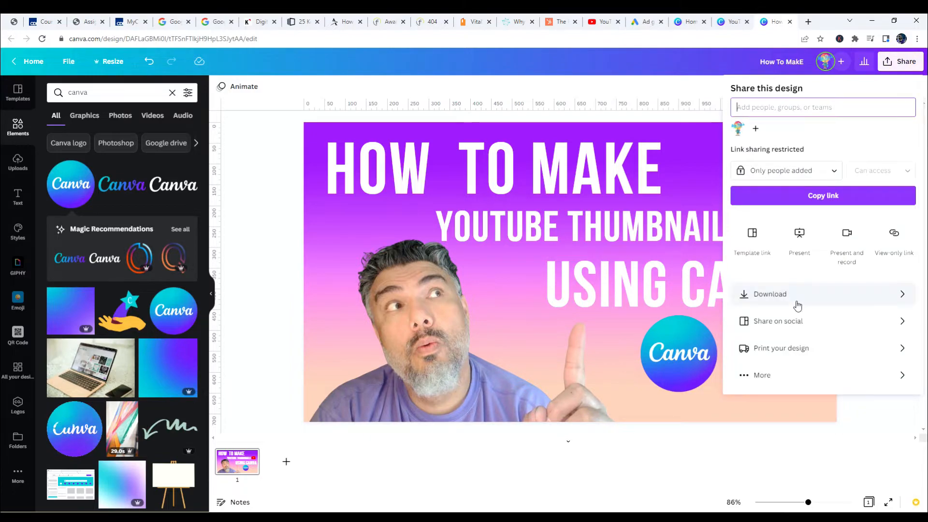
click(793, 62)
text(Make You)
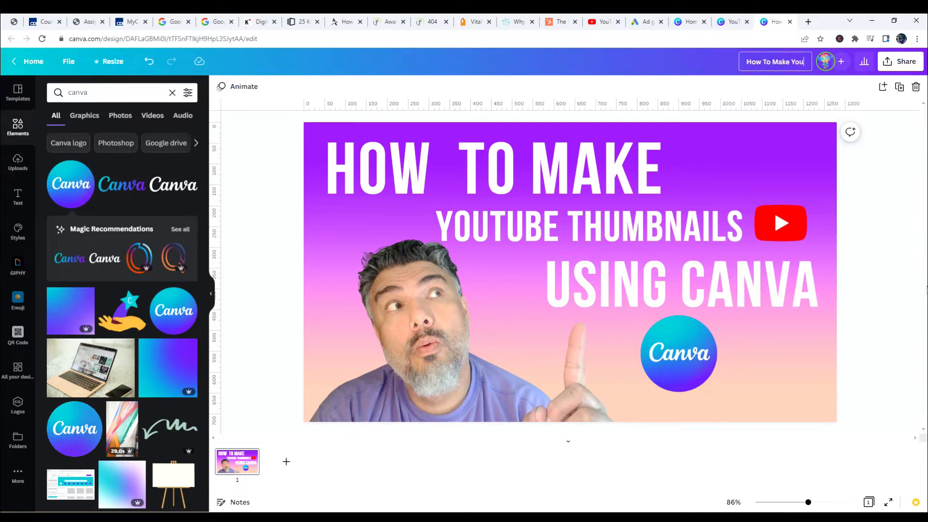
text(Tube Thumbnails In Canva)
key(Return)
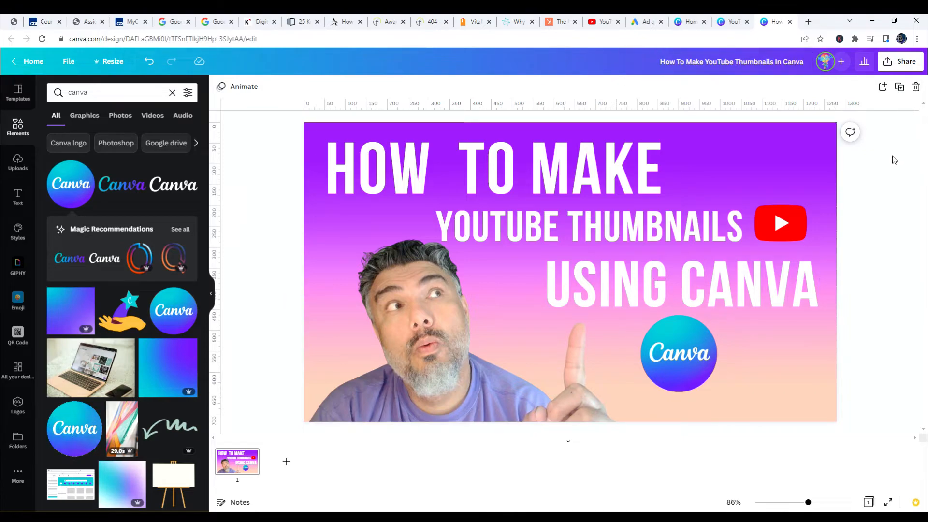
Download the finished thumbnail as a PNG and dismiss the sharing suggestions
click(900, 61)
click(756, 291)
click(819, 261)
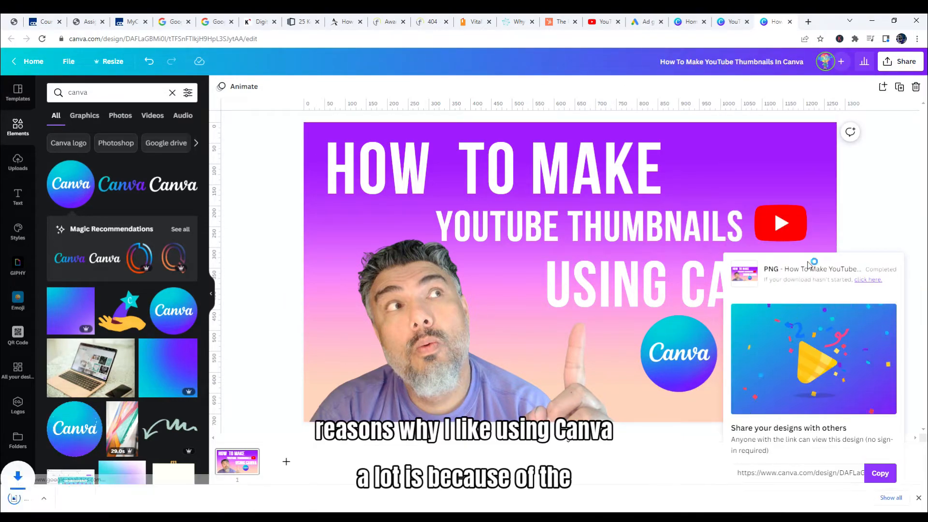
click(895, 187)
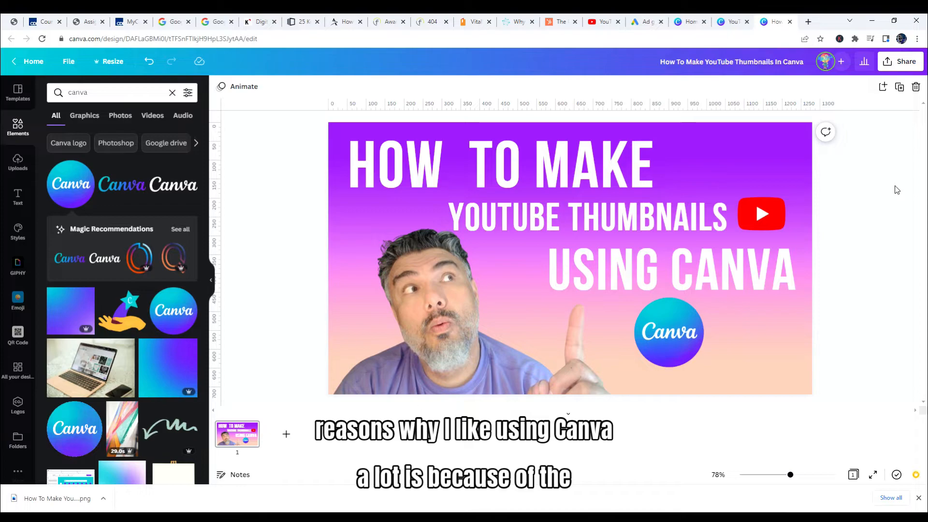